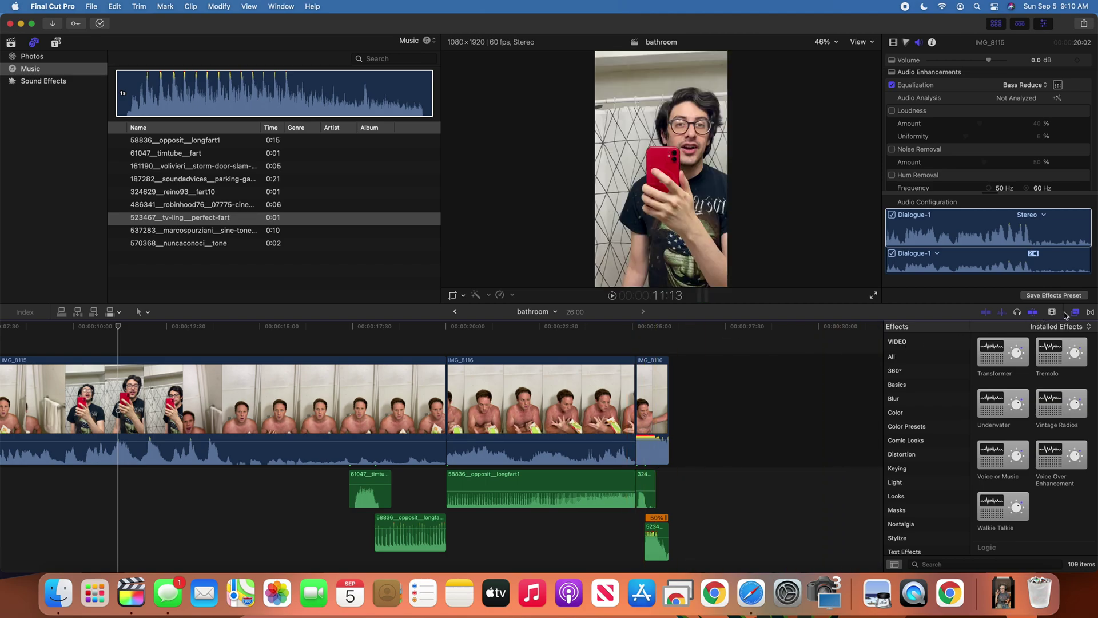
Drop a Cross Dissolve on the IMG_8116/IMG_8110 cut, preview it, then delete it.
click(1091, 313)
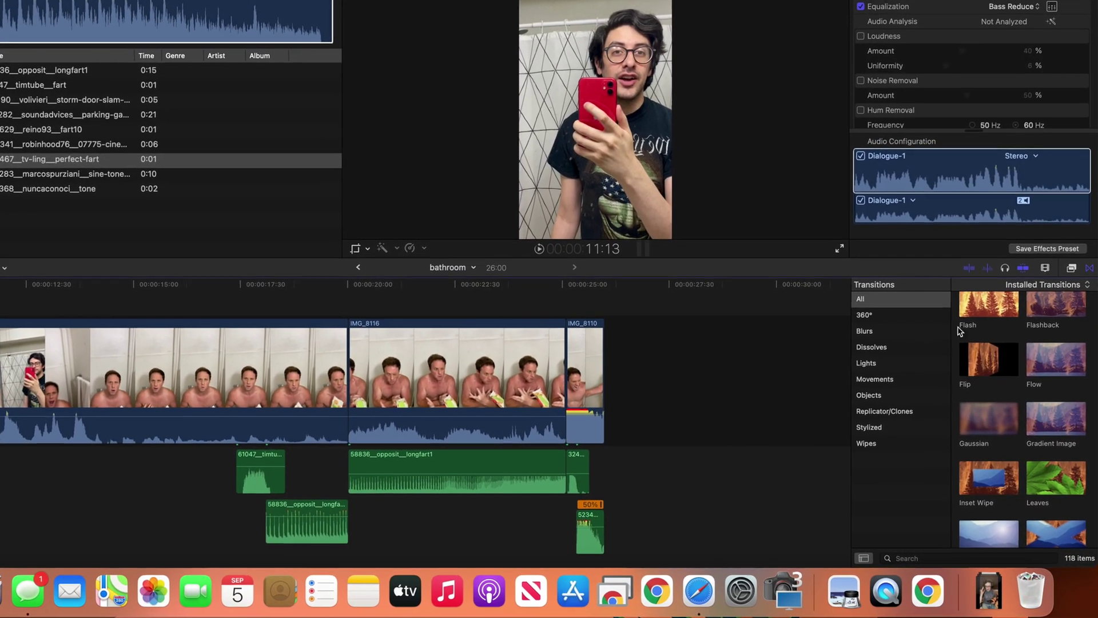
click(931, 557)
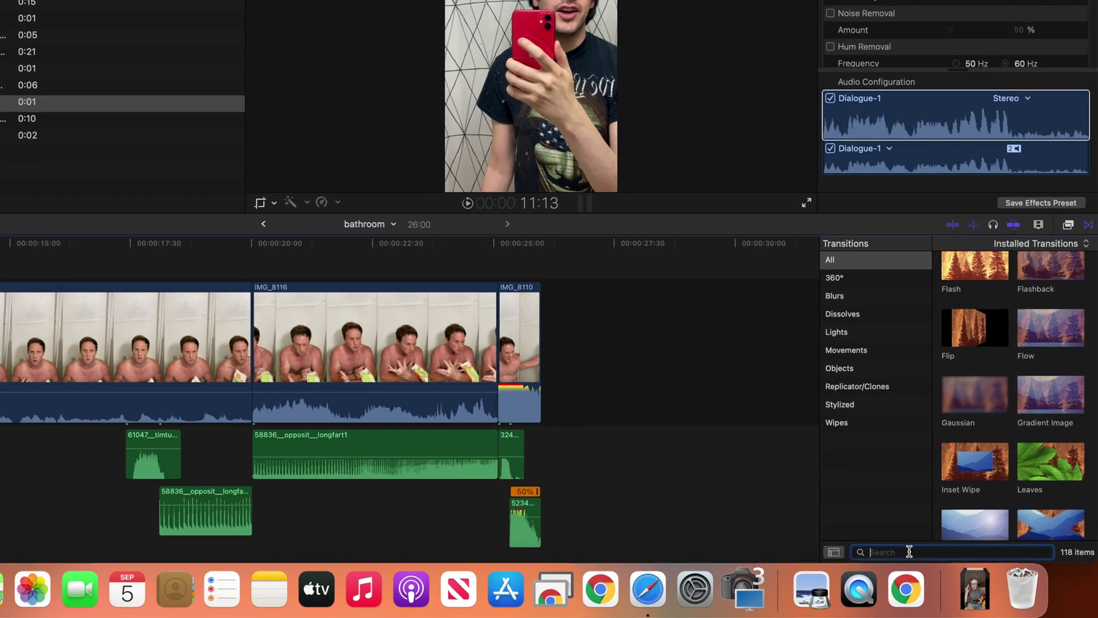
text(cro)
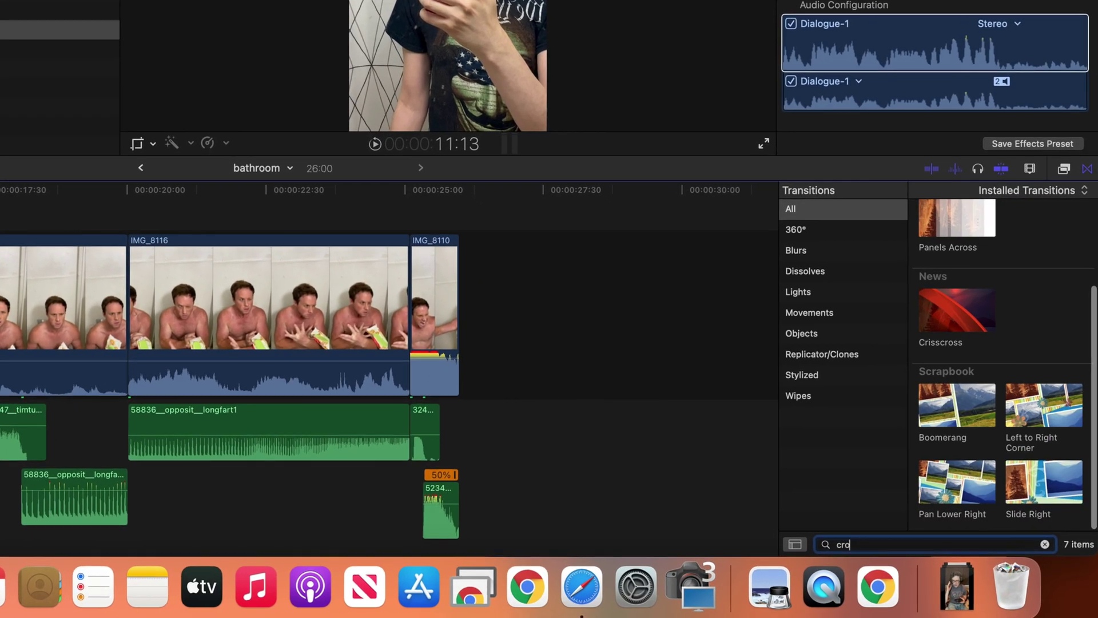
text(ss)
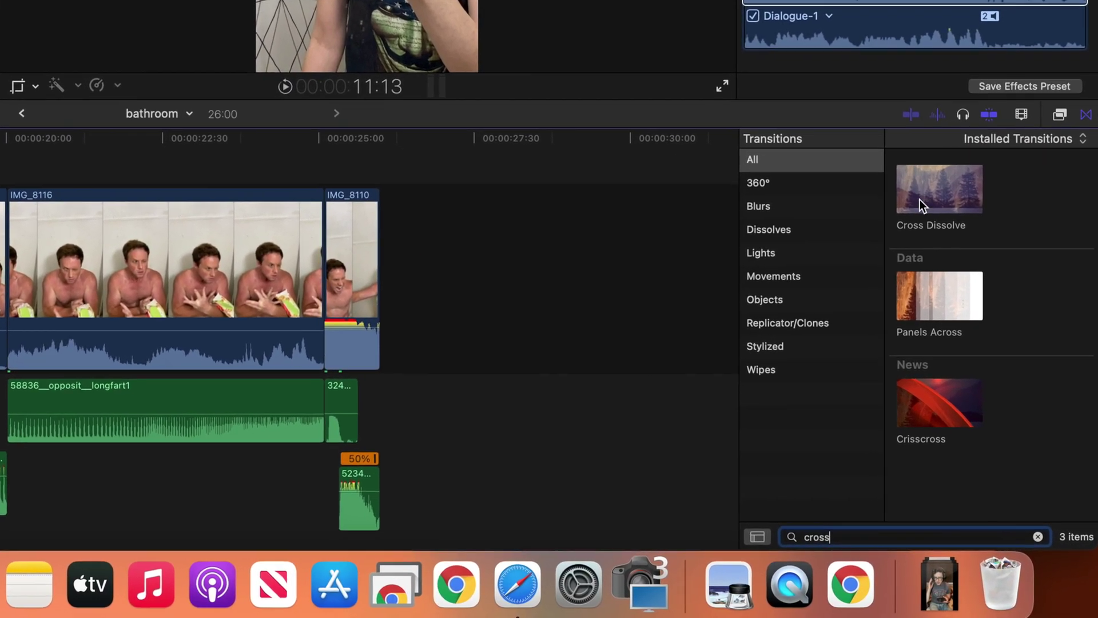
mouse_move(920, 200)
mouse_down()
mouse_move(642, 433)
mouse_move(639, 421)
mouse_up()
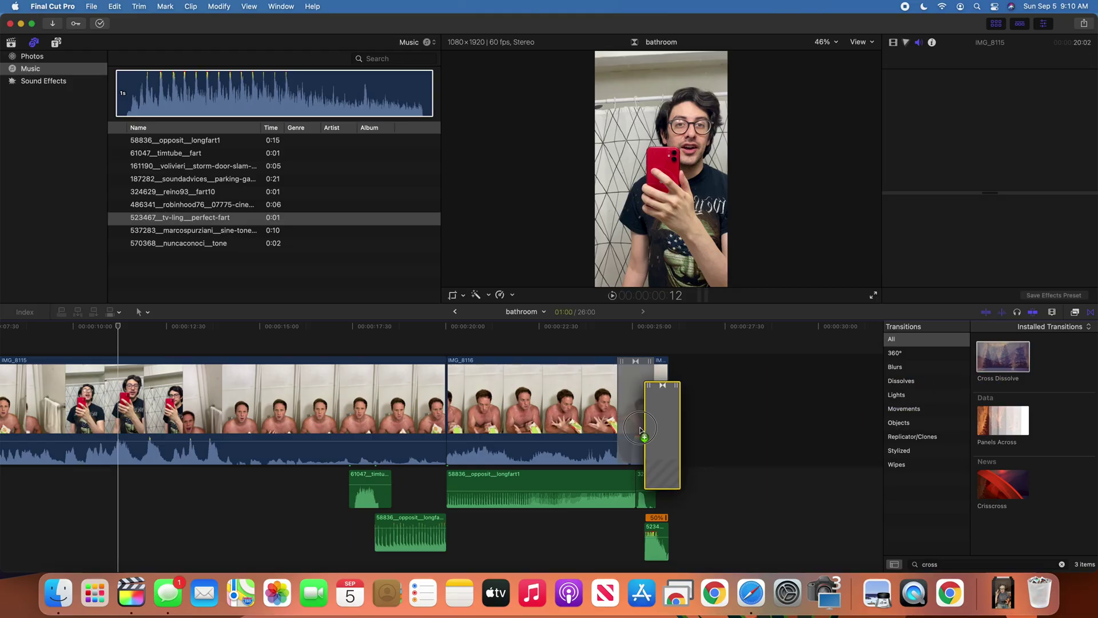
click(640, 419)
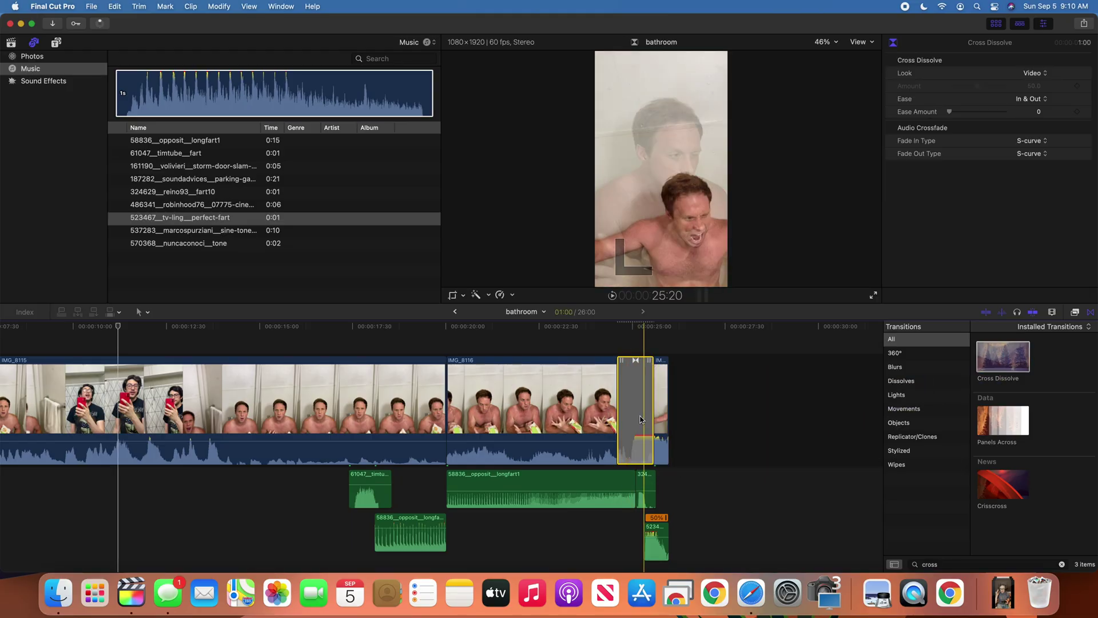
key(slash)
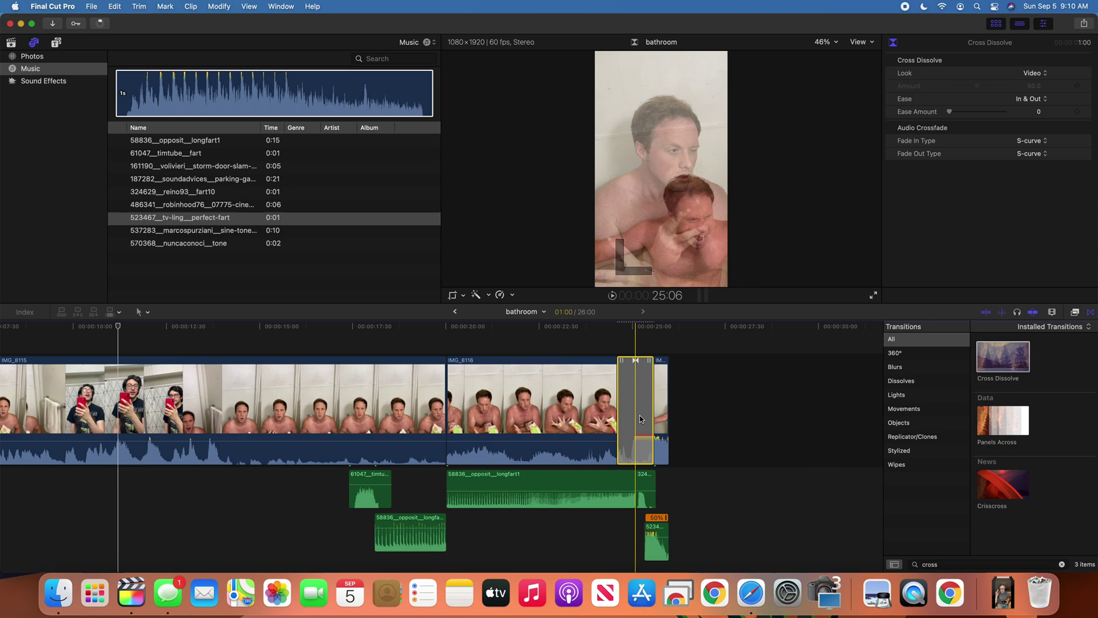
key(Delete)
Play the plain IMG_8116/IMG_8110 cut, then drag Cross Dissolve back onto that edit.
click(612, 331)
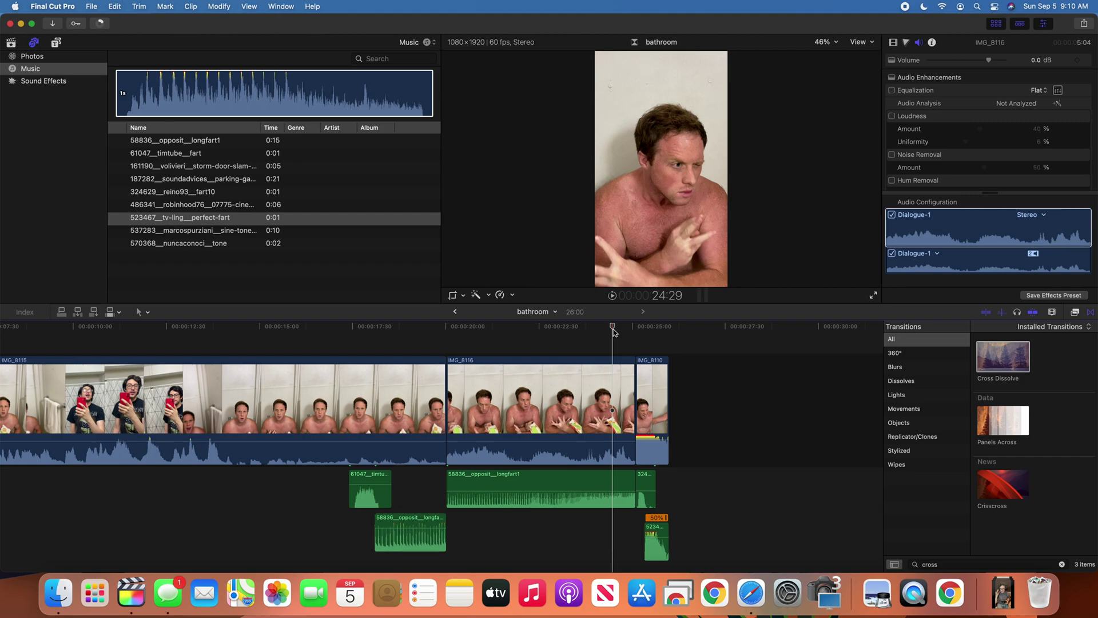
key(space)
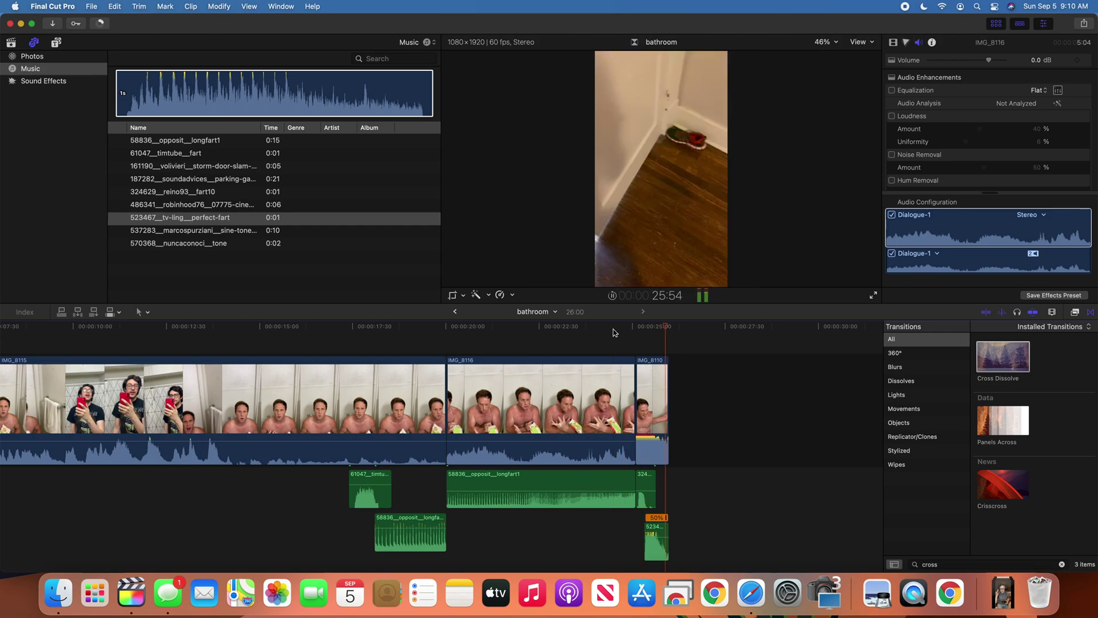
key(Home)
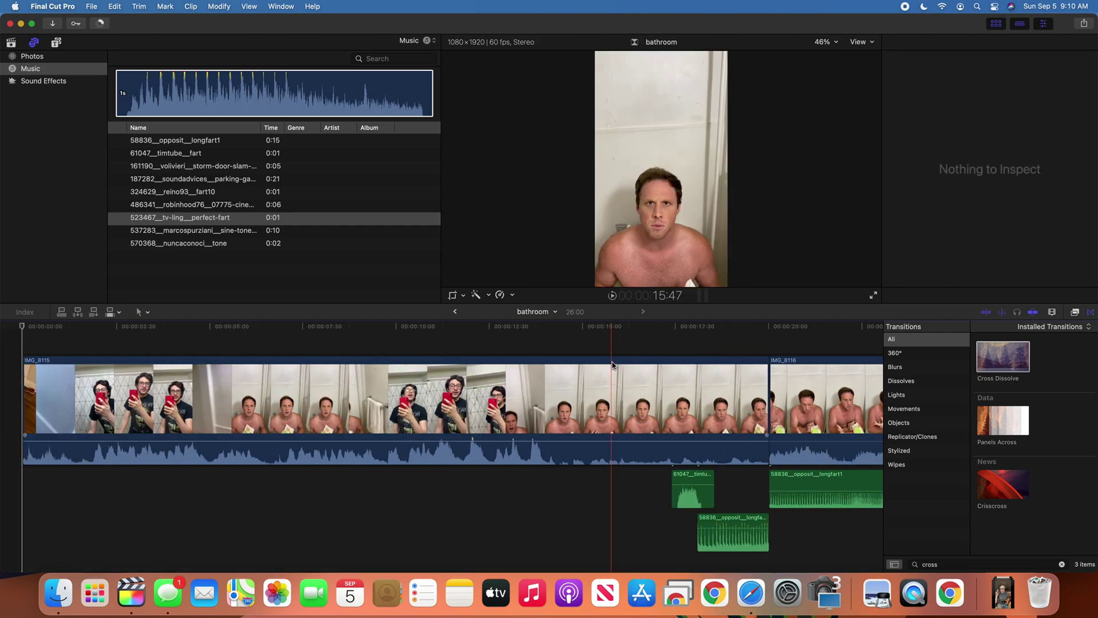
scroll(612, 361, right, 5)
click(674, 329)
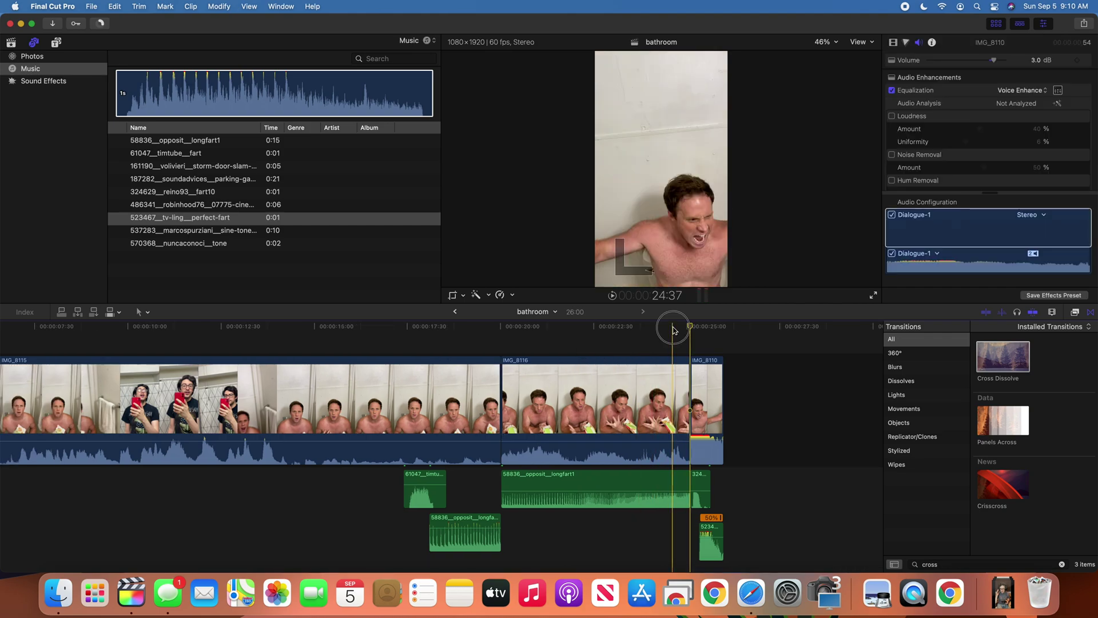
scroll(674, 386, right, 2)
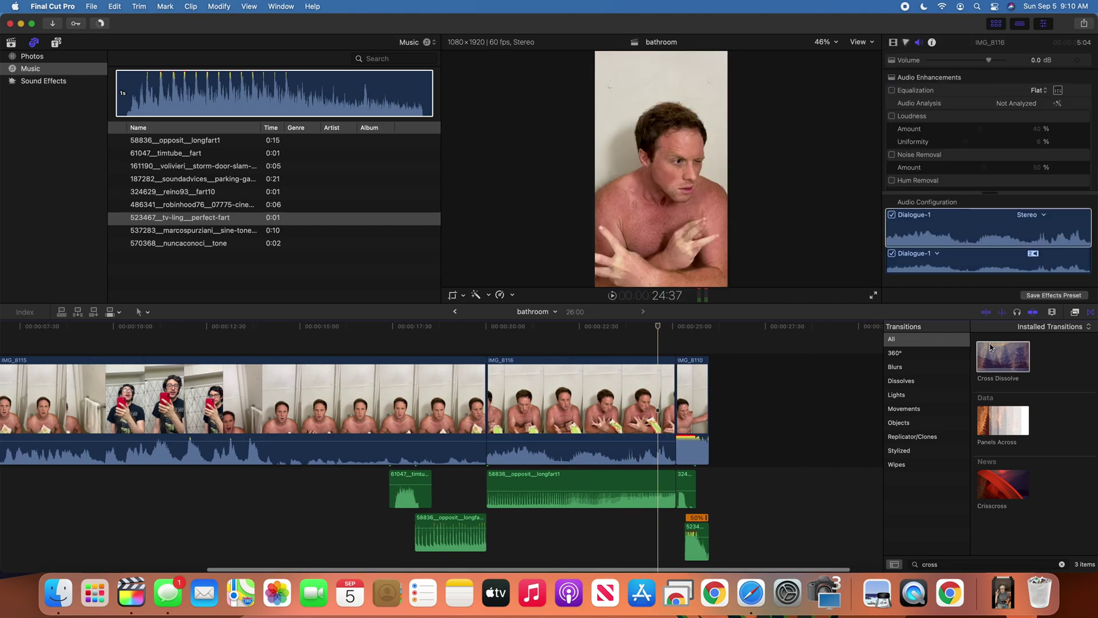
drag(991, 347, 678, 403)
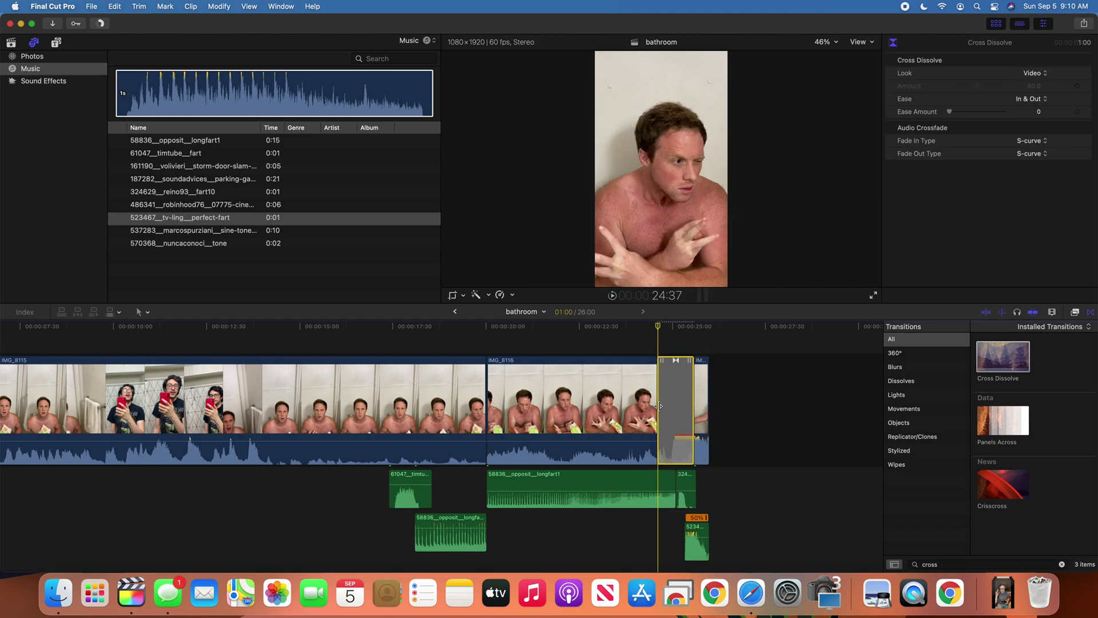
Trim the Cross Dissolve to about 44 frames and preview it from just before.
drag(660, 405, 662, 406)
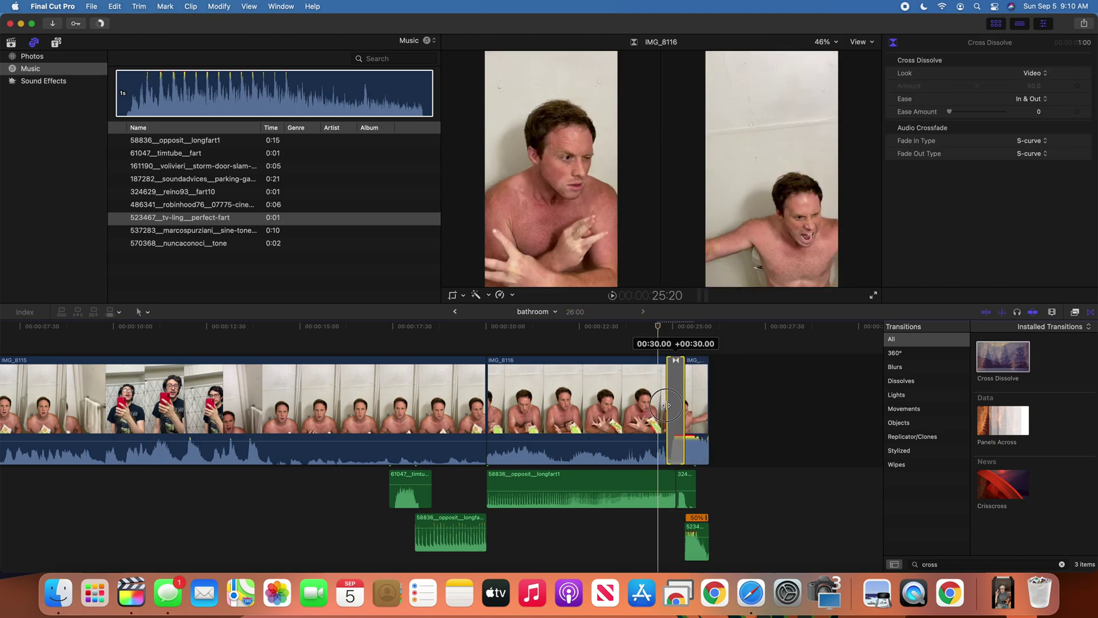
drag(662, 406, 664, 405)
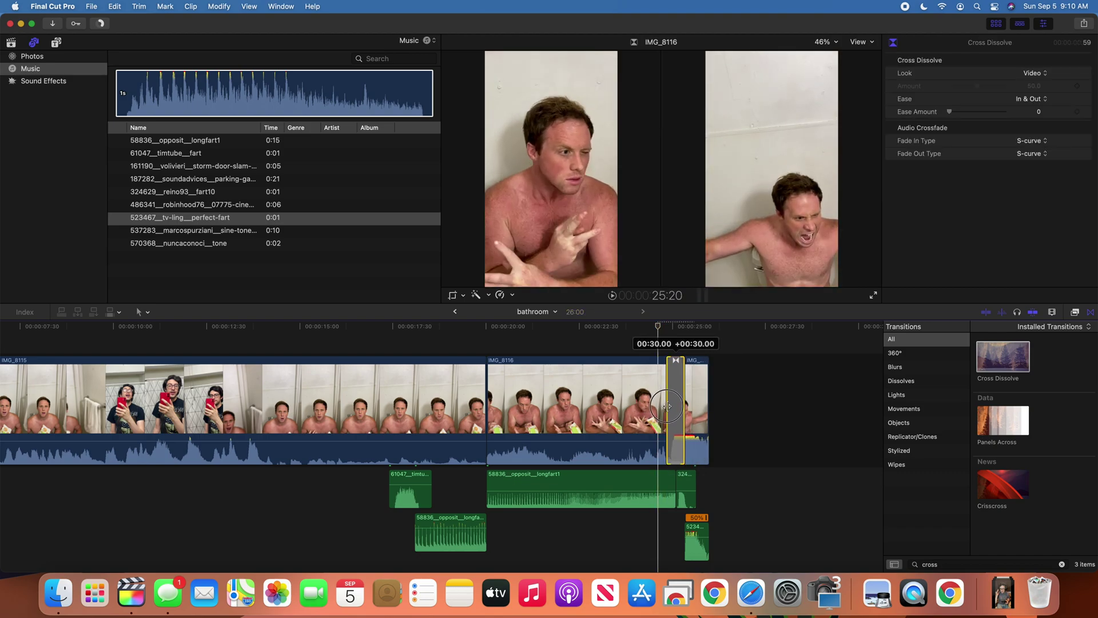
click(647, 326)
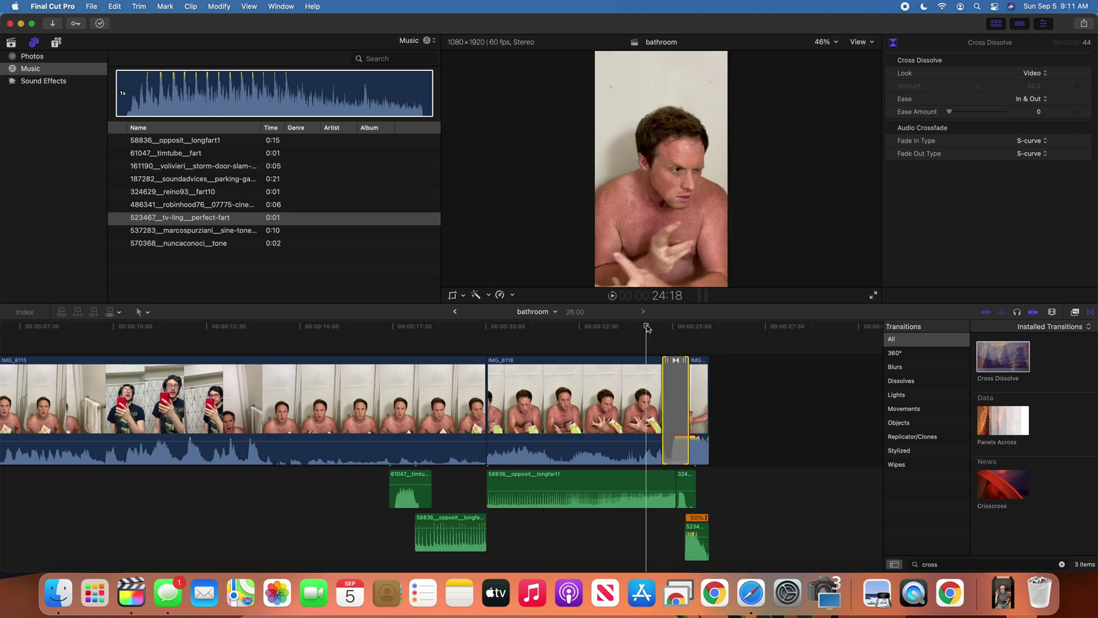
key(space)
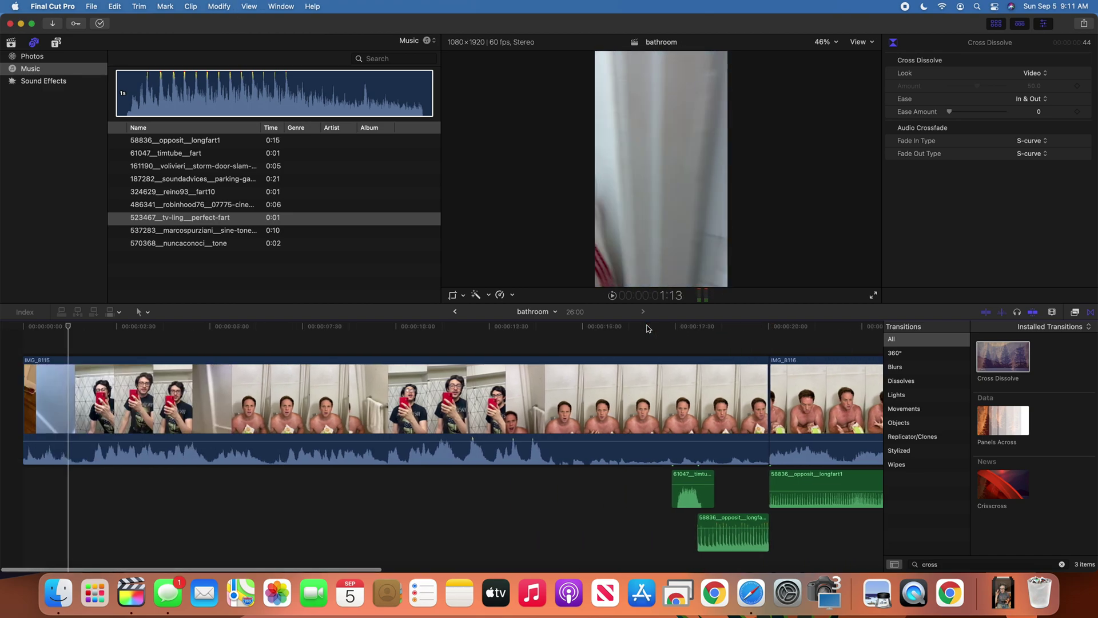
scroll(670, 404, right, 5)
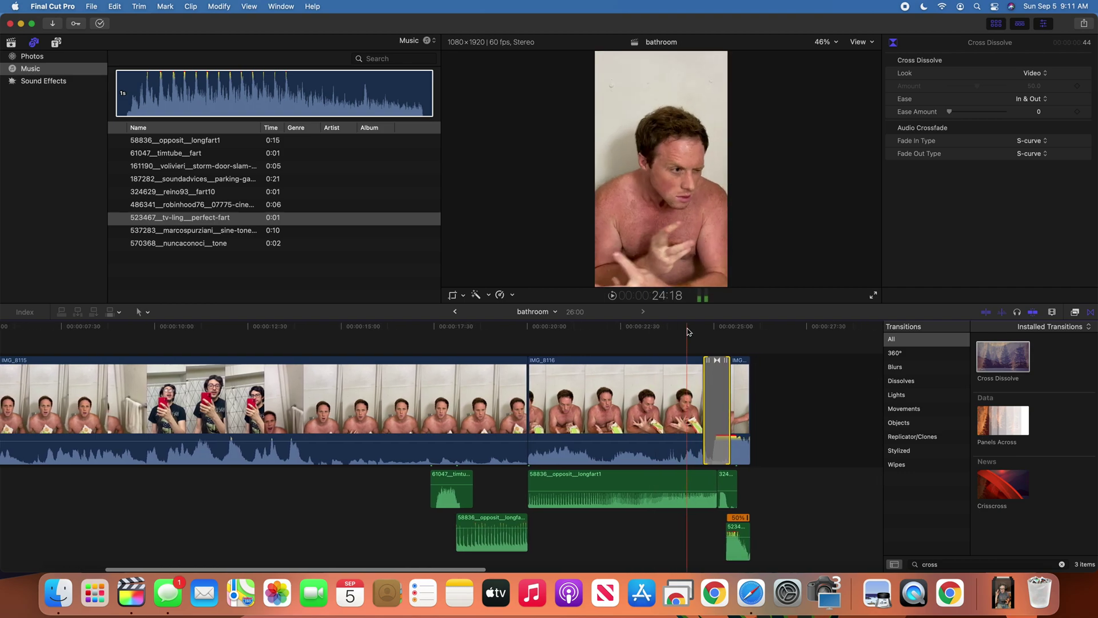
click(687, 331)
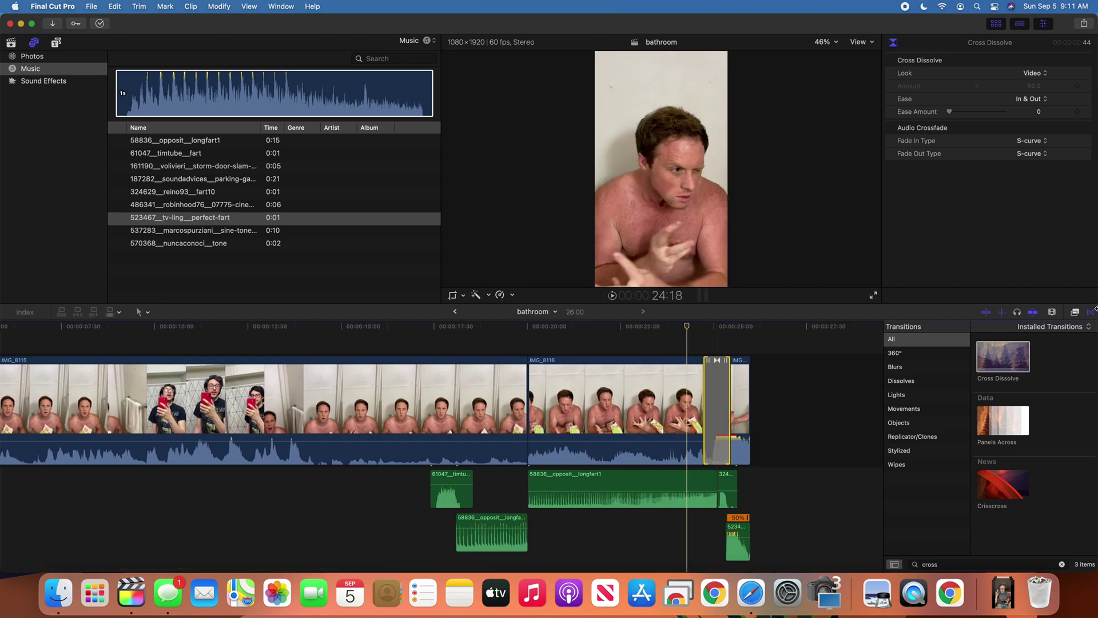